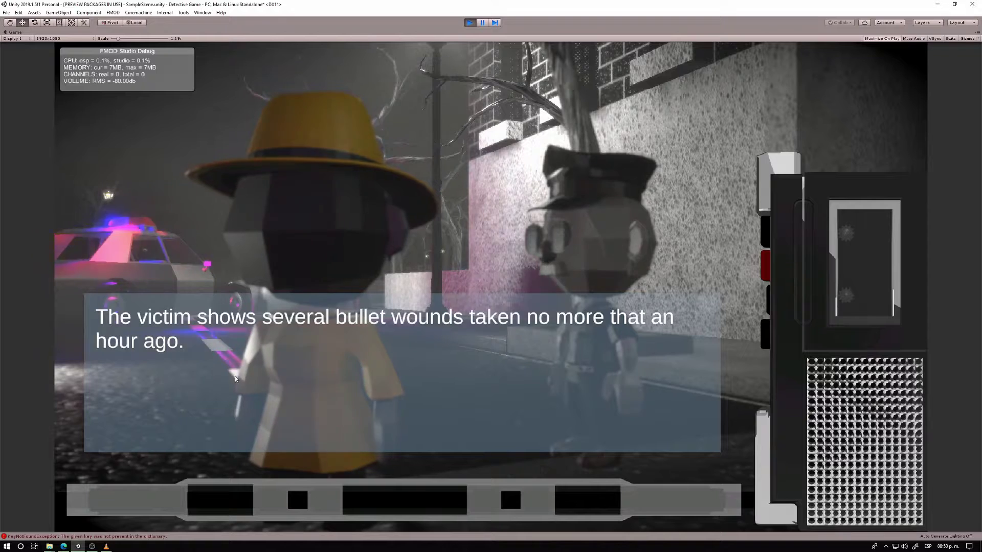
Advance through the street scene's dialogue lines, then attack the enemy in the test scene
click(279, 362)
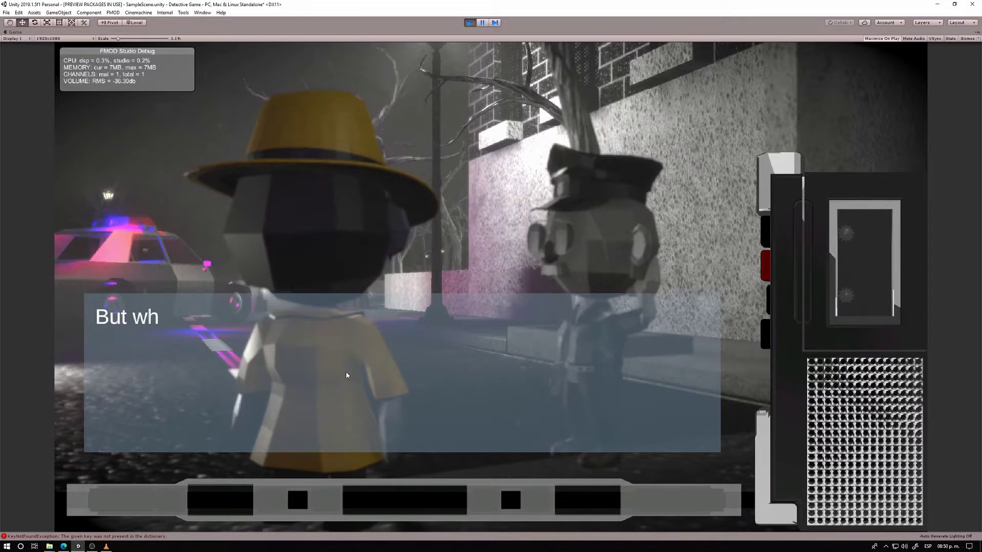
click(282, 388)
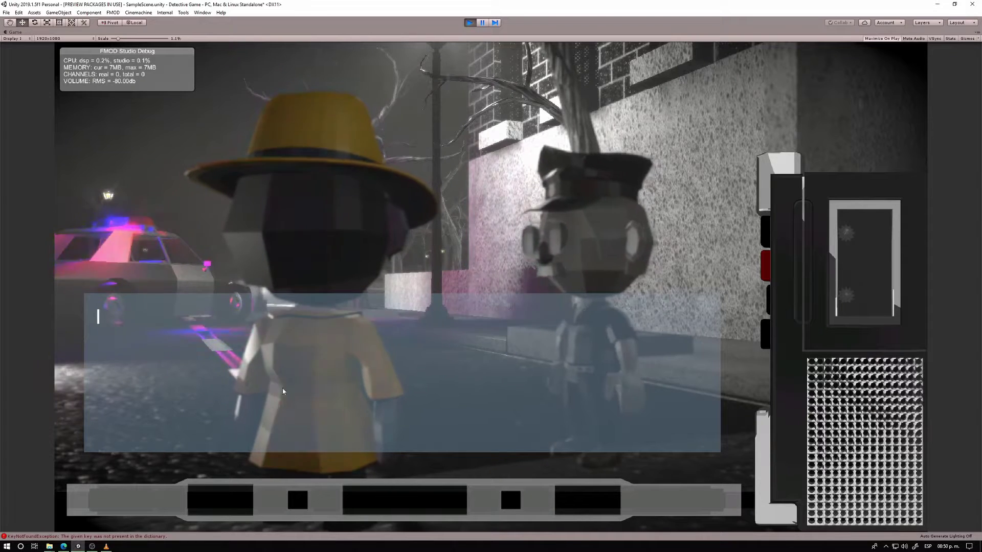
click(326, 381)
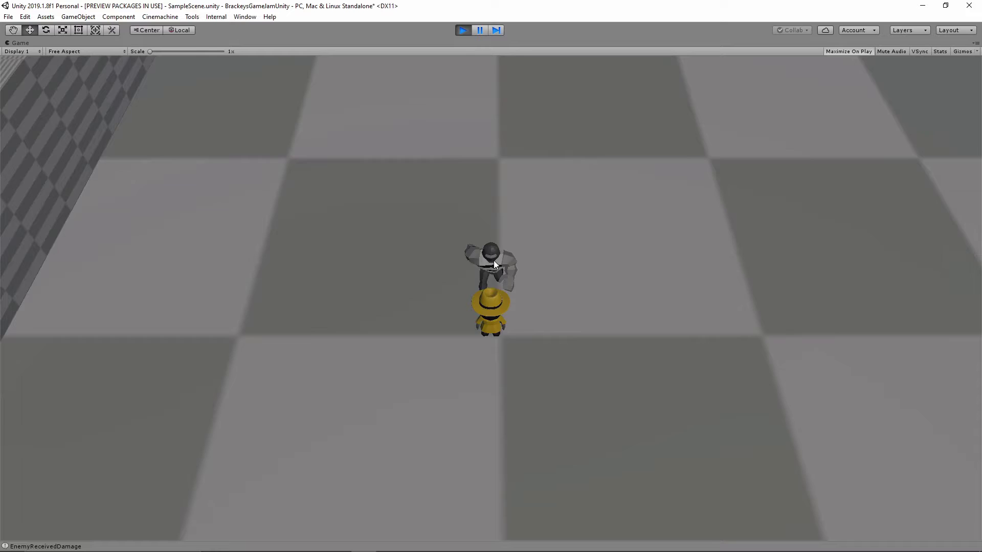
click(496, 271)
Back the detective away from the enemy, then walk right and up the street to the lamppost
key(s)
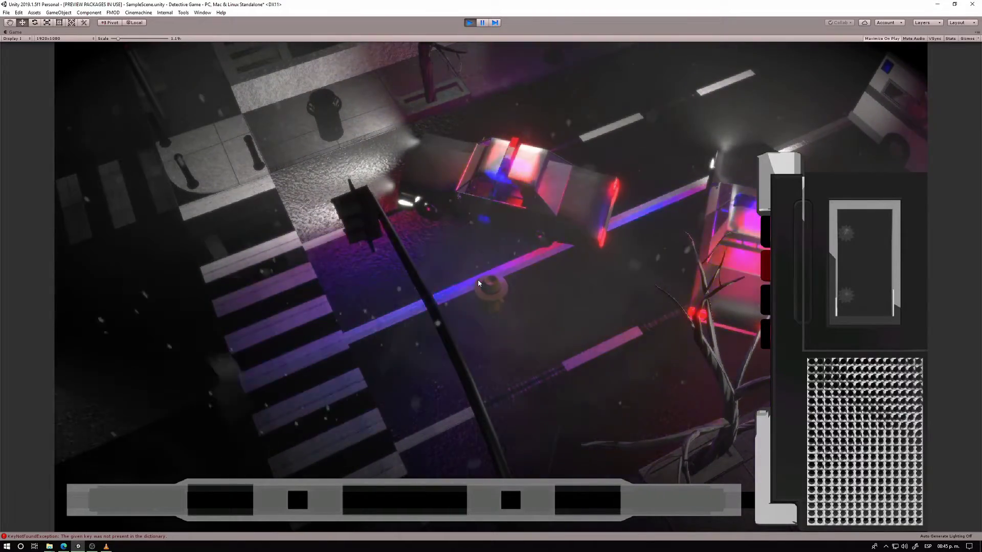
key(d)
key(w)
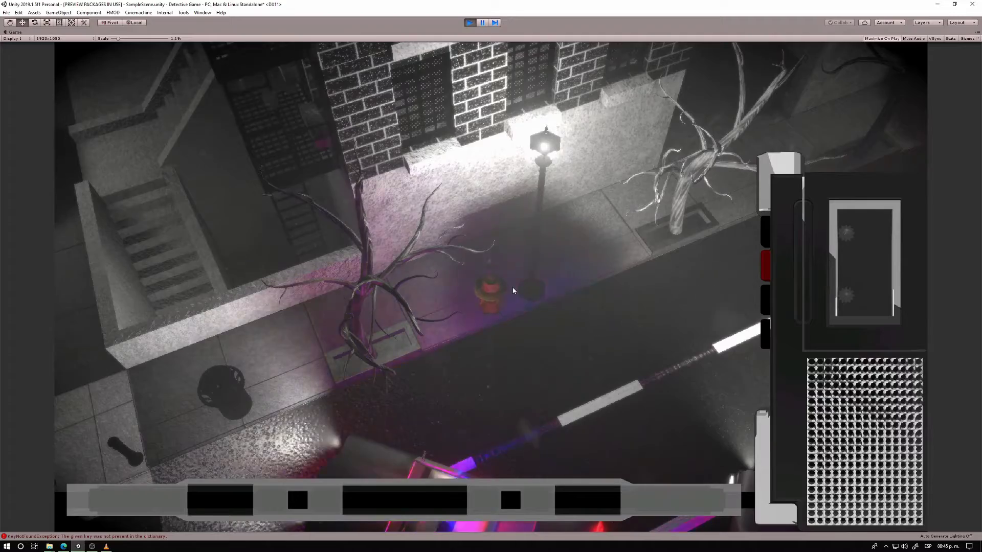
Orbit the camera around the detective near the bare tree and flashing police car
right_drag(513, 287, 469, 291)
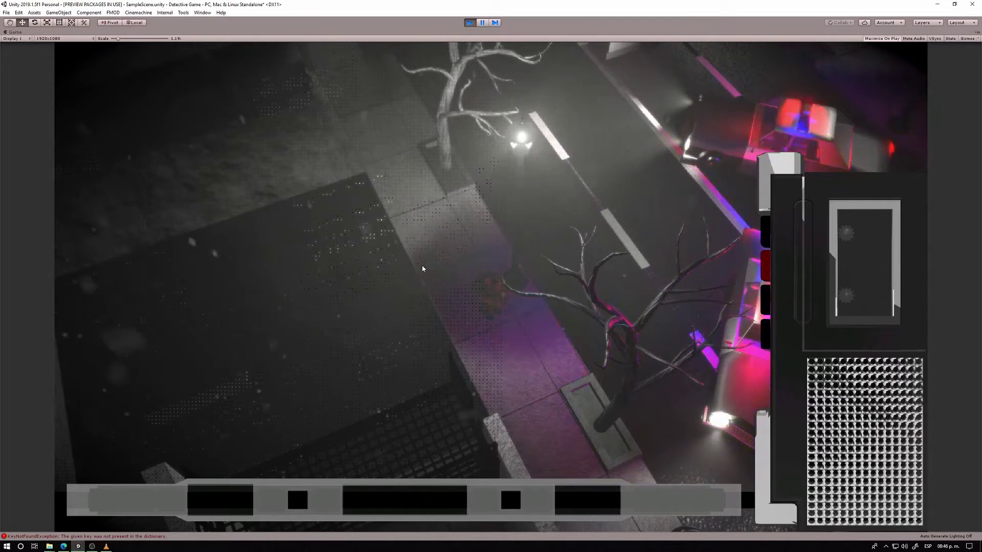
Orbit and tilt the camera toward the lit alley beside the fire escape
middle_drag(419, 266, 467, 246)
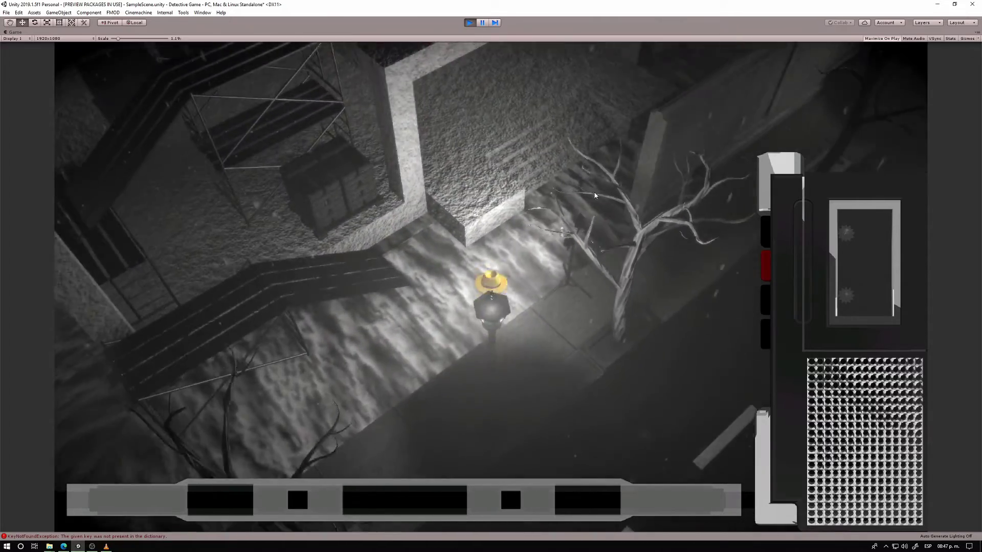
Walk the detective up-right along the sidewalk to the crosswalk by the police cars
key(w)
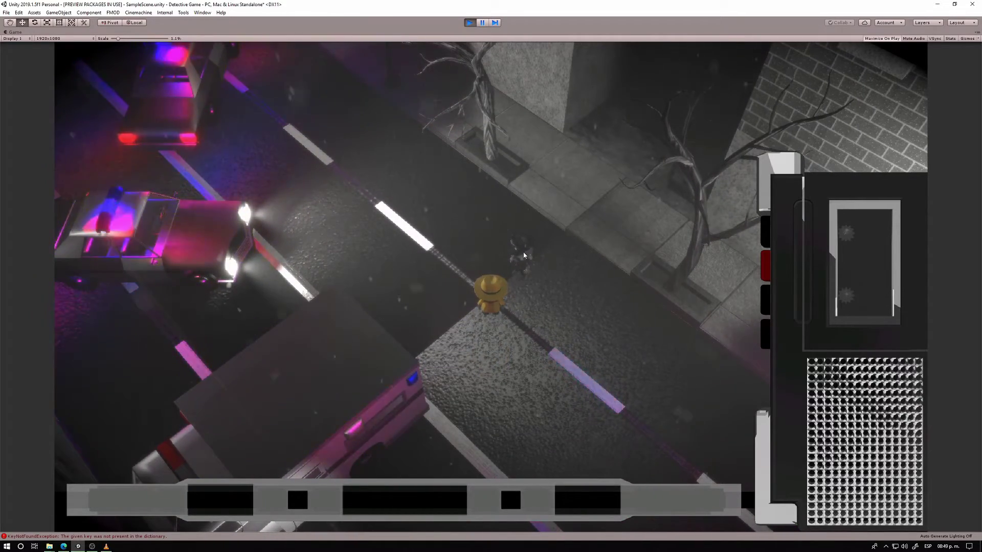
Click the policeman to open the dialogue at 'Glad you finally arrived.'
click(536, 262)
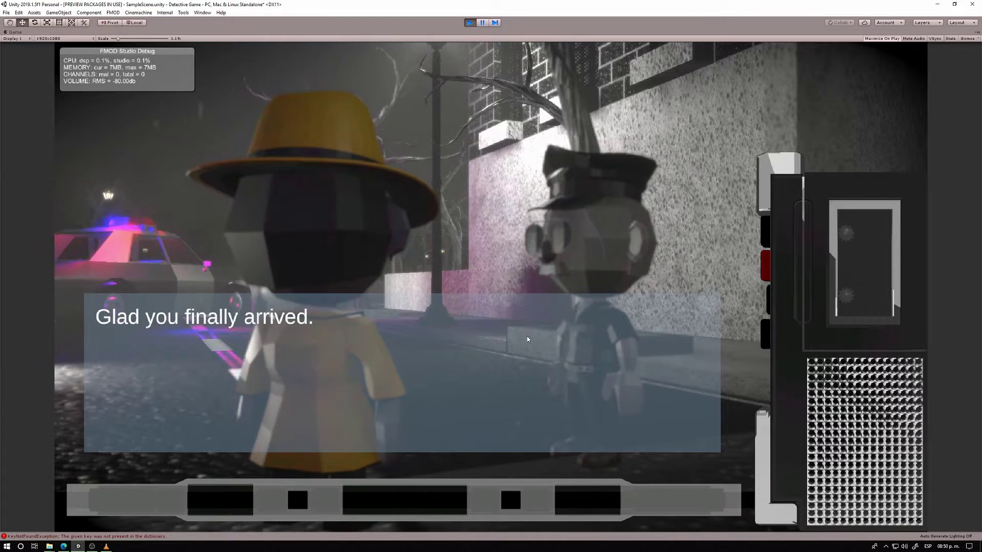
Advance the officer's lines until 'So don't blame it on yourself if you don't have an idea either…'
text(Im affraid we ha)
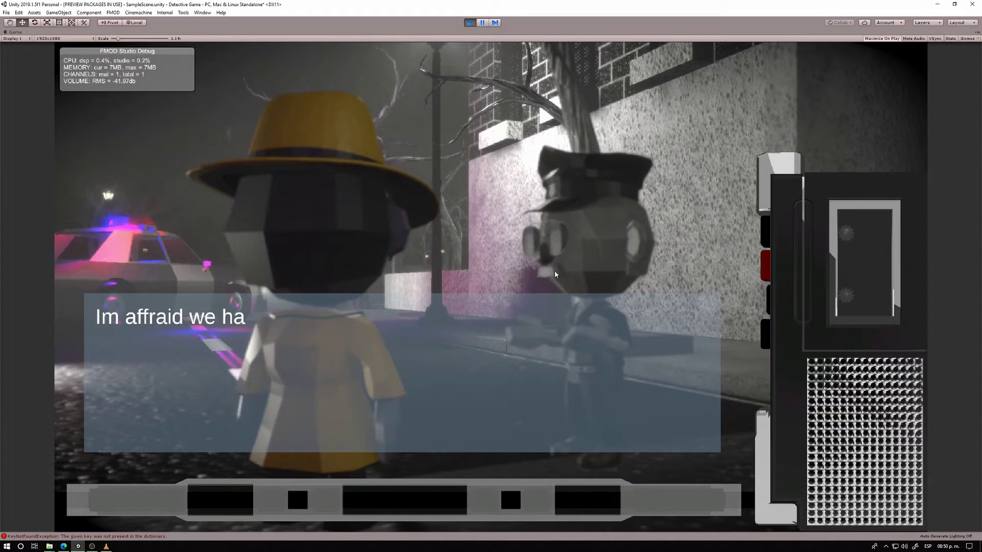
click(437, 348)
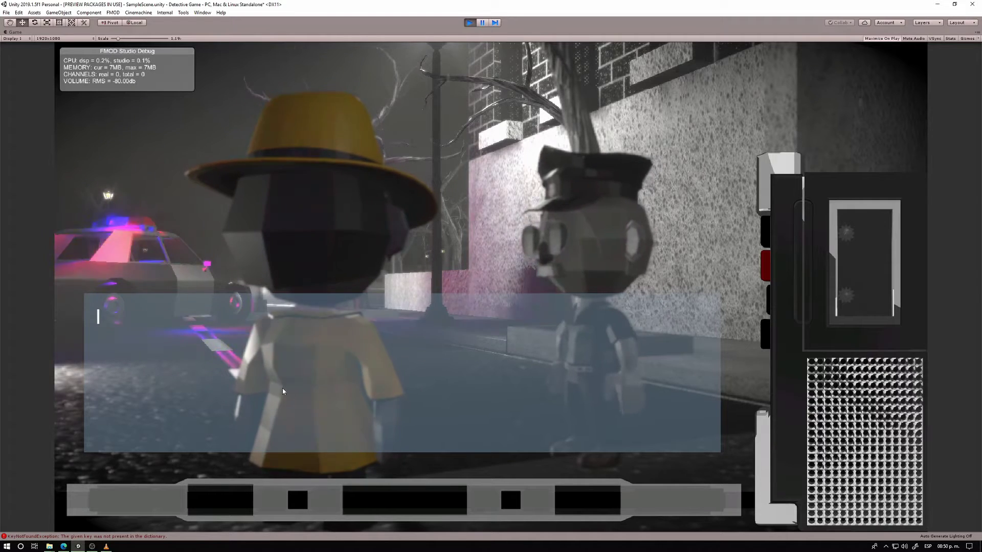
click(326, 380)
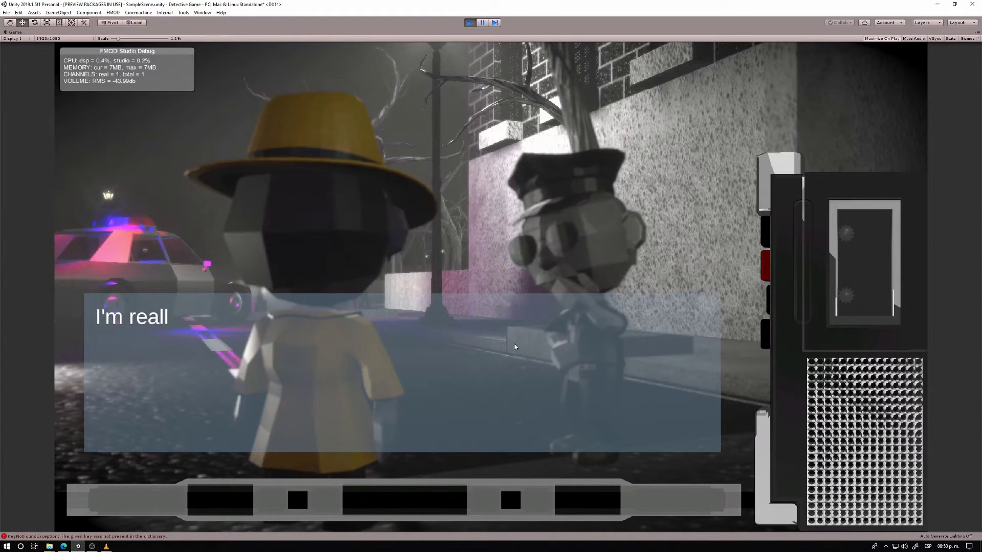
click(385, 395)
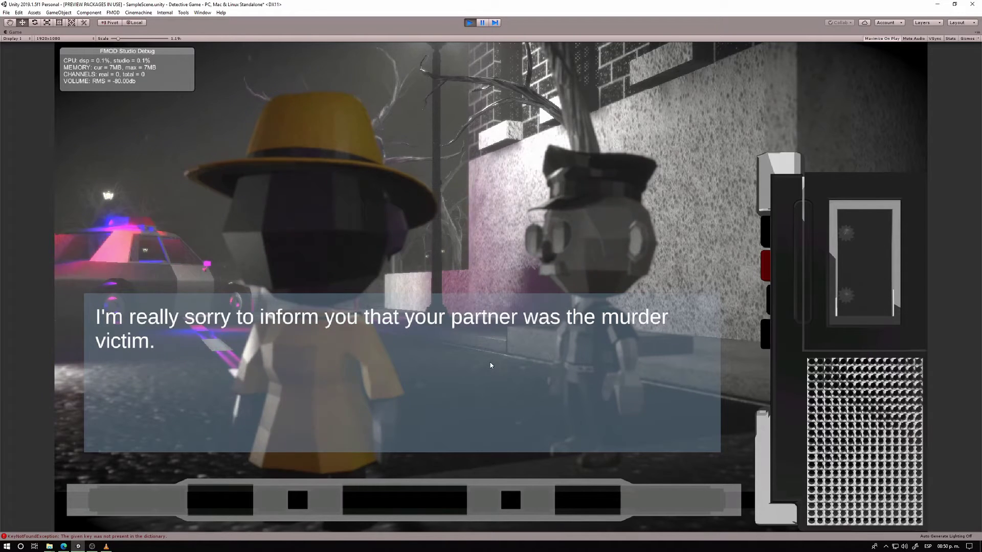
click(468, 362)
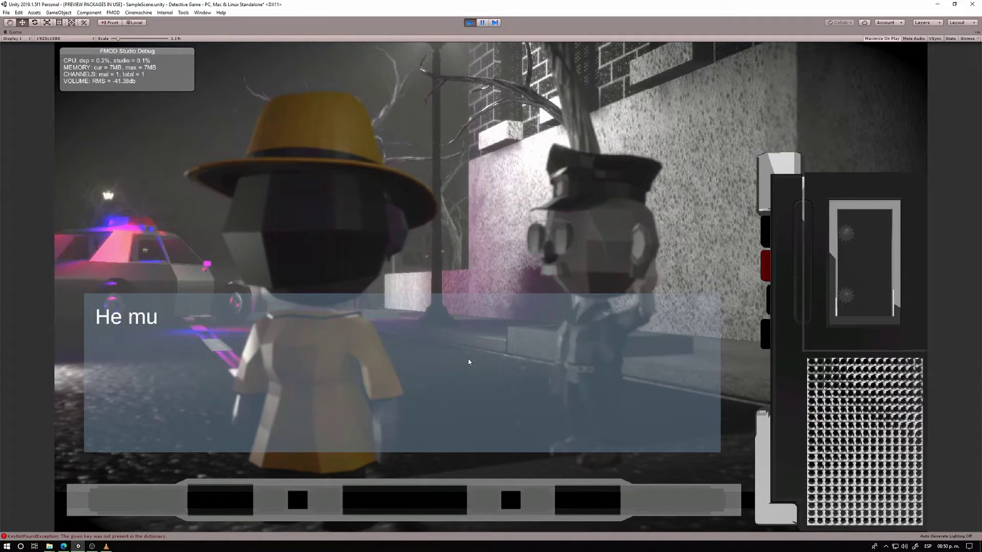
click(467, 362)
click(468, 361)
click(468, 362)
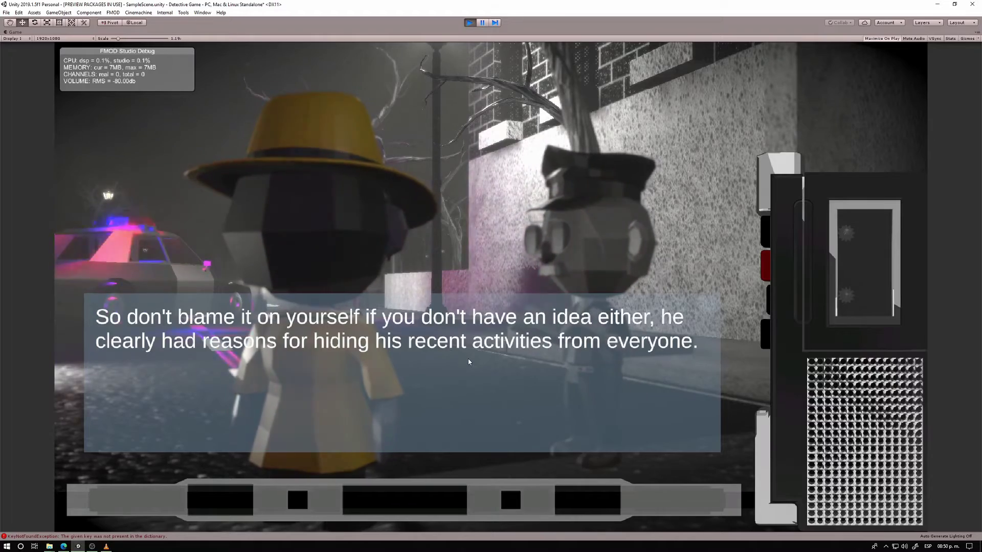
Dismiss the officer's final line so the dialogue box closes and control returns
click(514, 277)
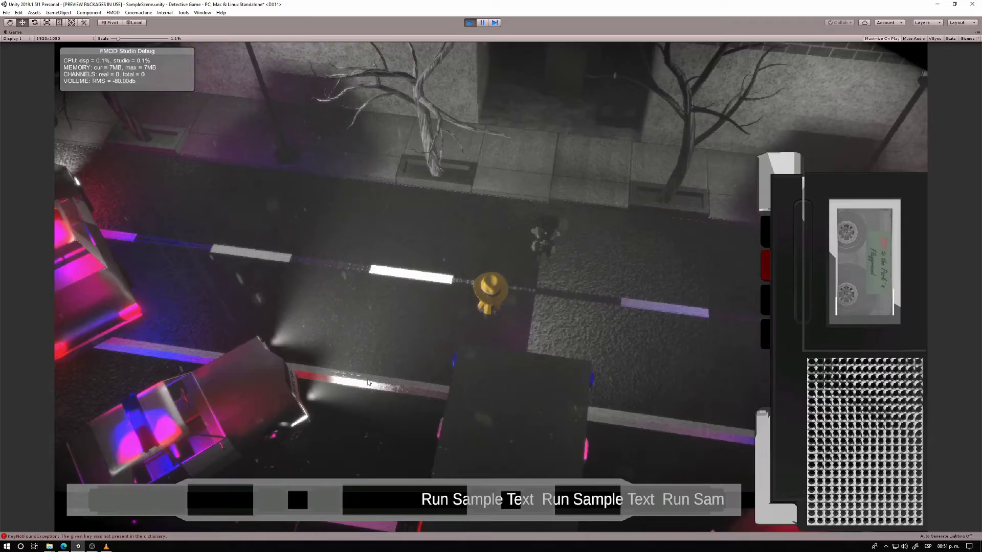
Walk the detective back and forth across the street while rotating the view with Q and E
key(s)
key(a)
key(w)
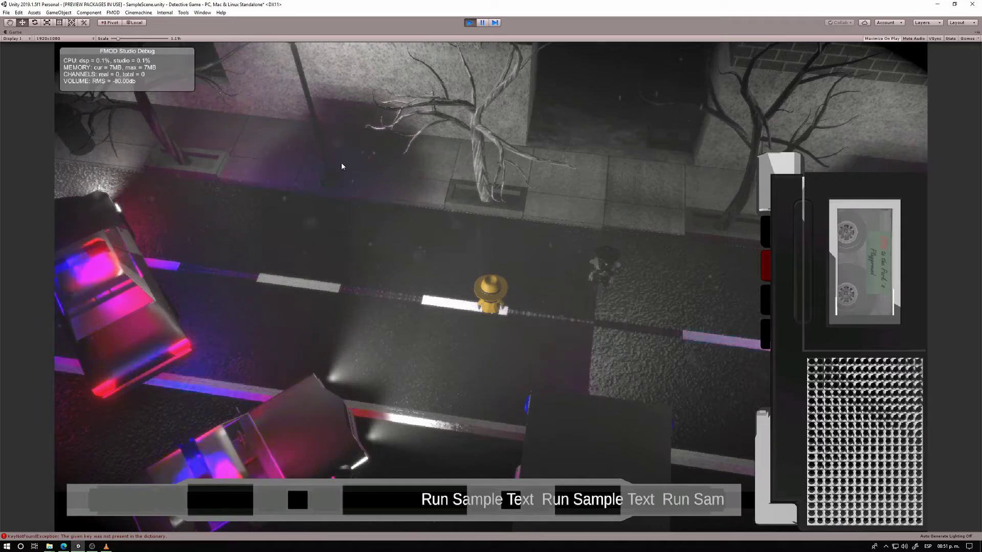
key(a)
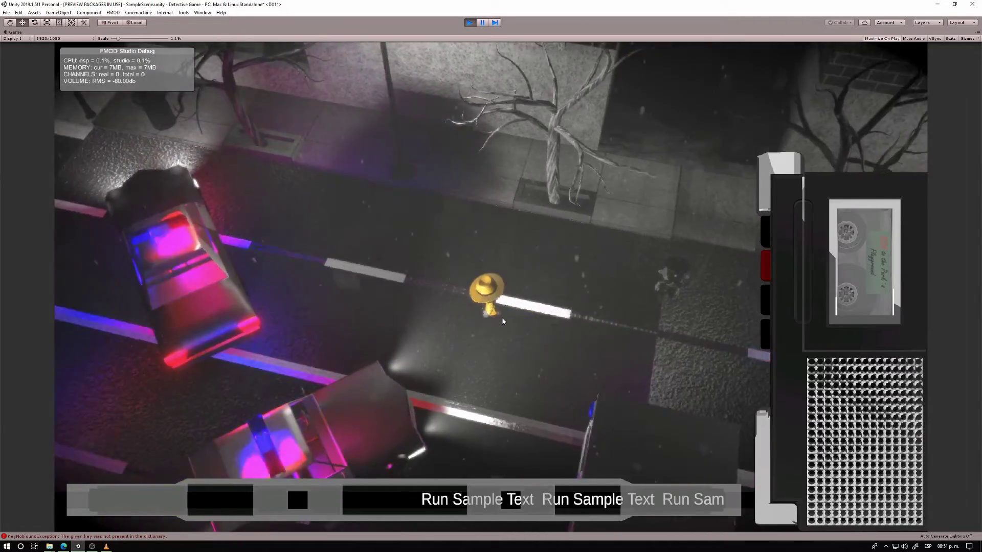
key(s)
key(d)
key(e)
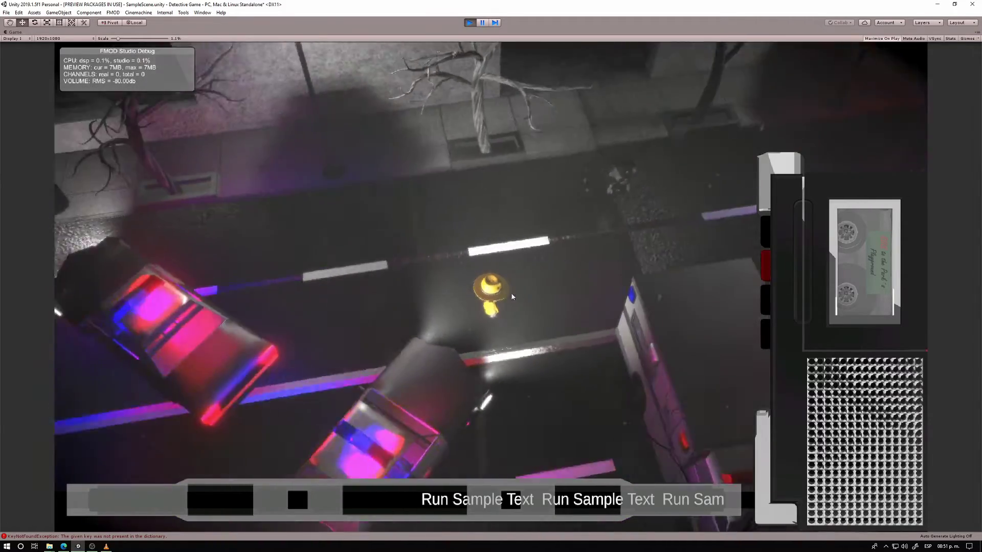
key(w)
key(s)
key(s)
key(a)
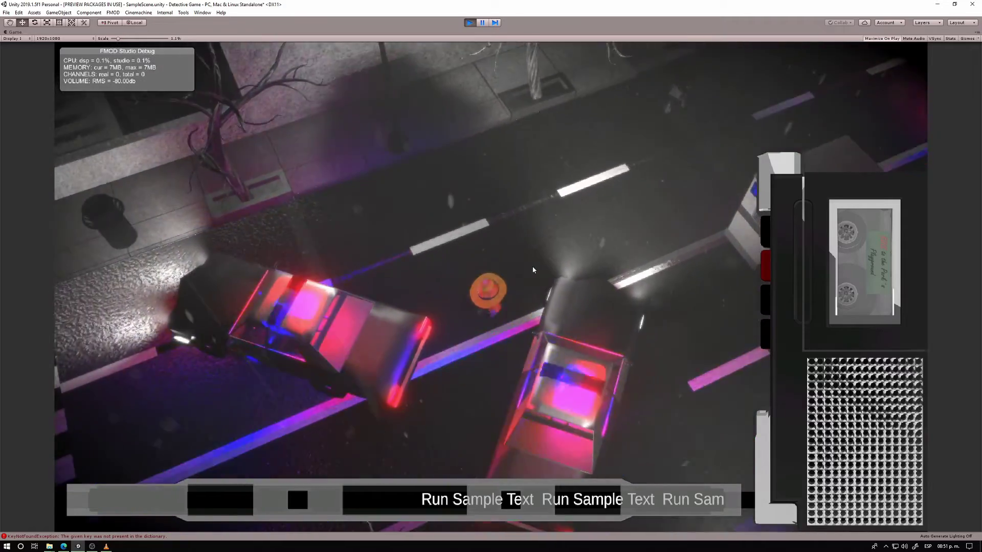
key(w)
key(q)
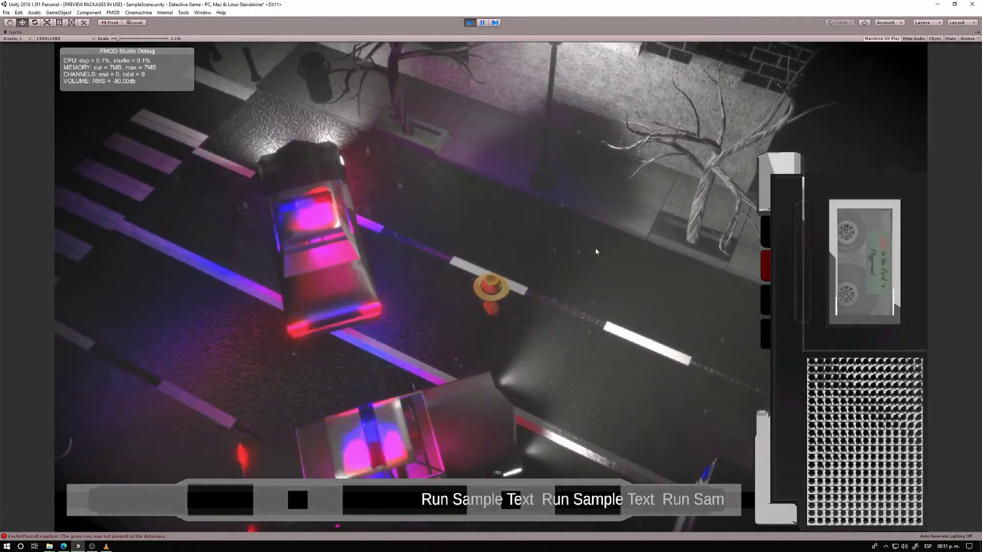
Walk the detective up-left toward the sidewalk tree, then forward away from the police cars
key(w)
key(a)
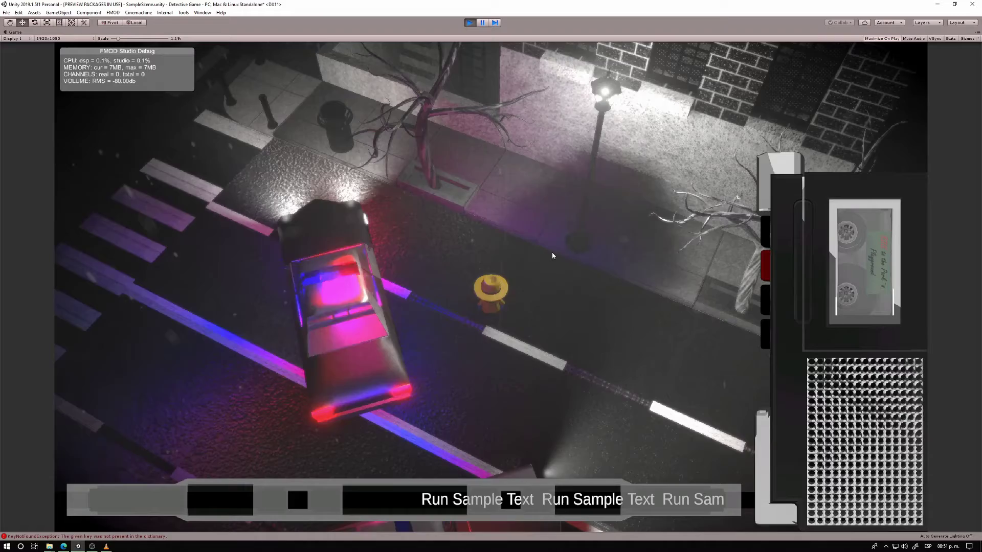
key(w)
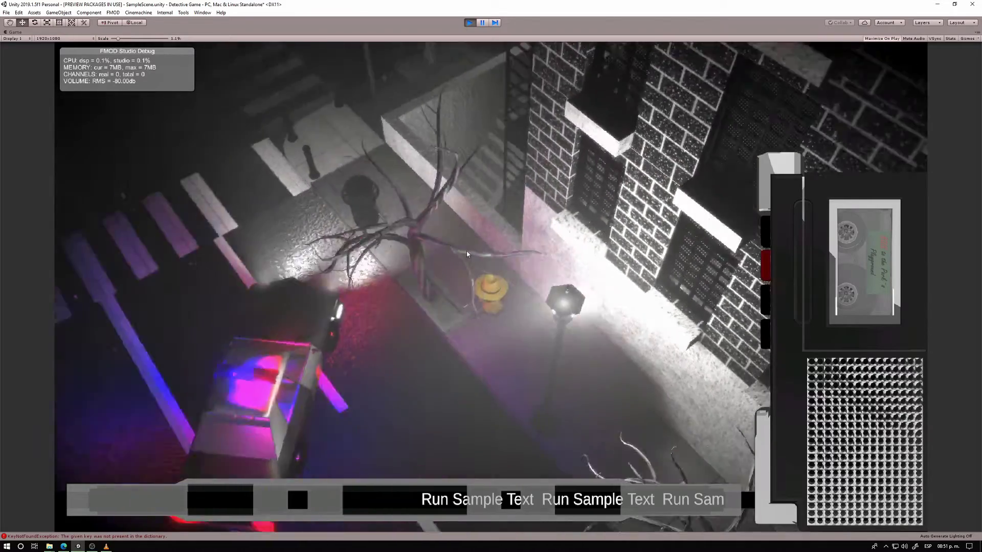
key(w)
key(s)
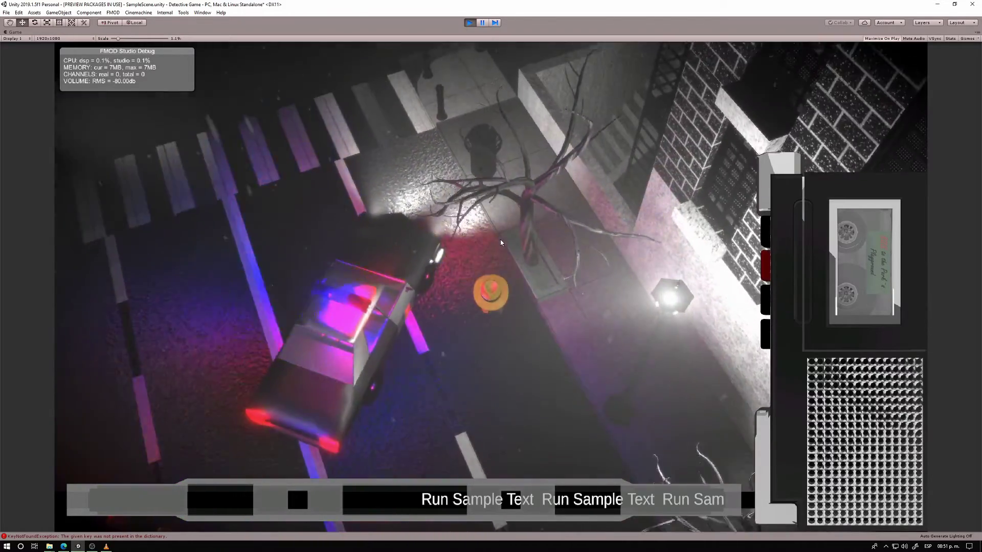
key(w)
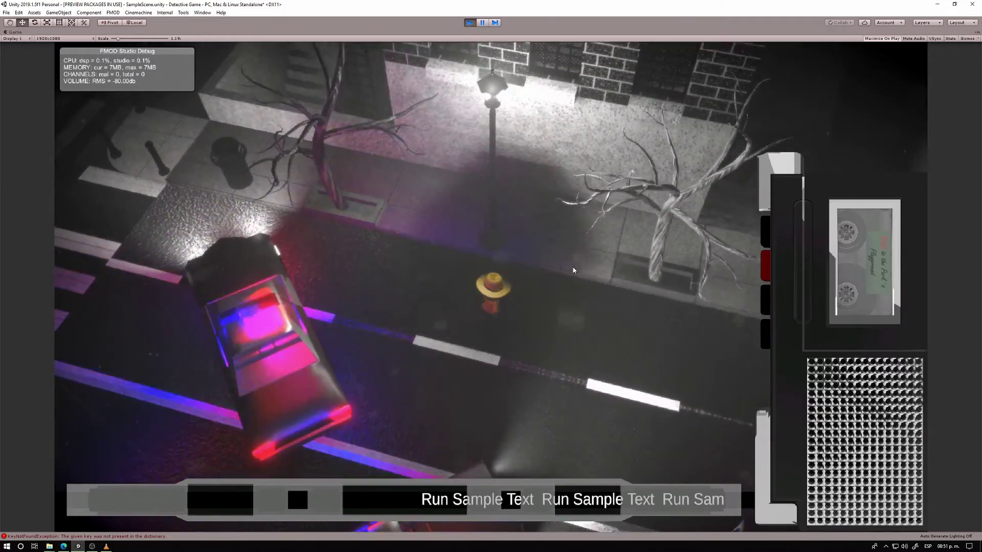
key(d)
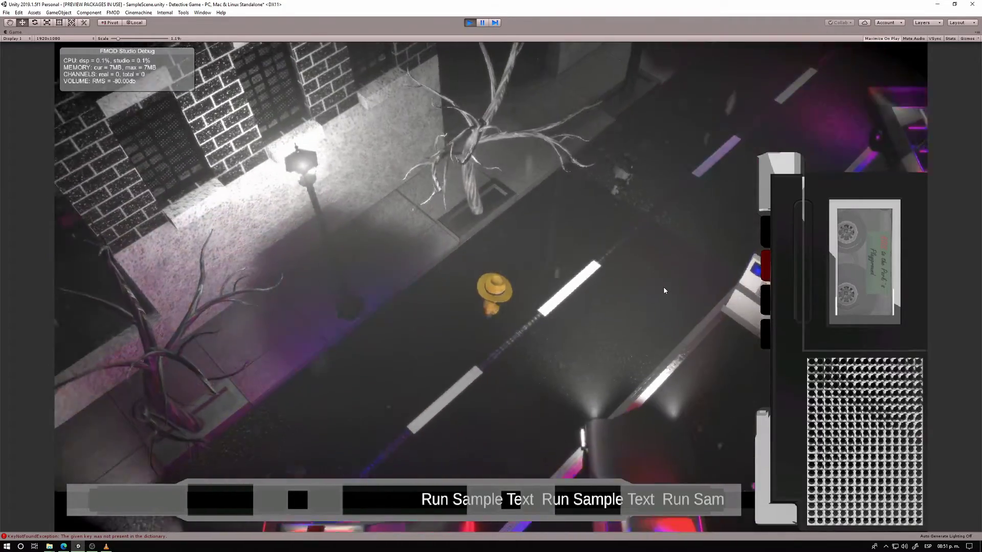
key(w)
key(w)
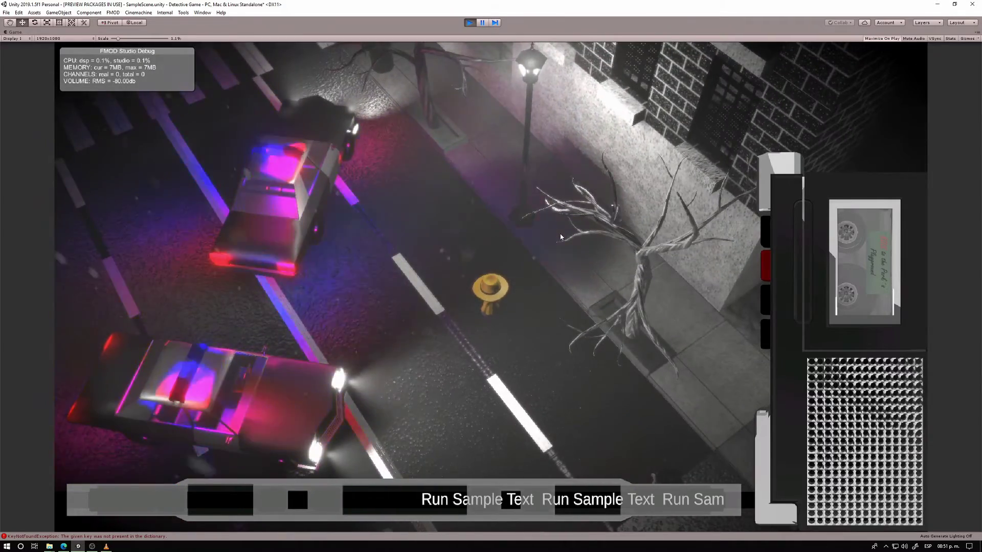
key(w)
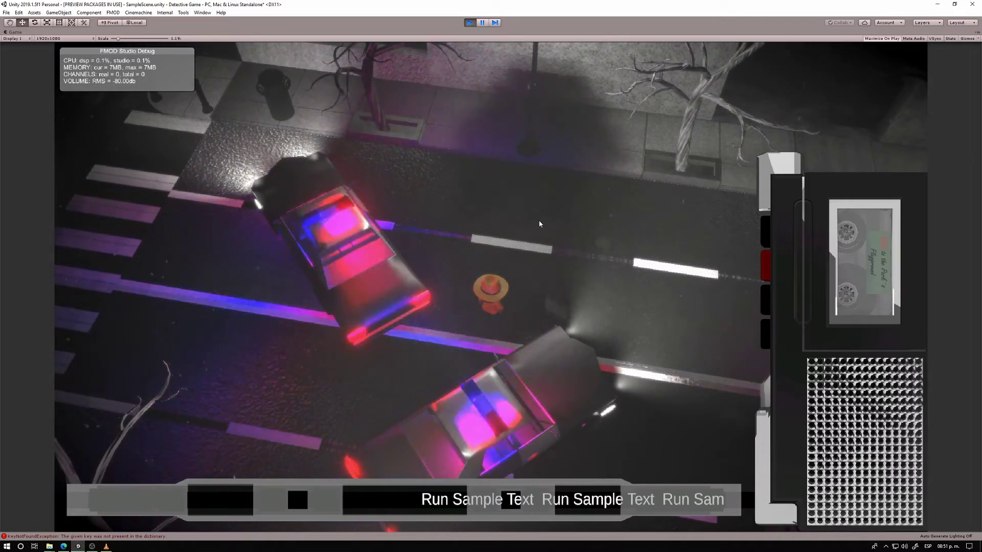
Walk the detective past the police car onto the corner sidewalk and along the wall toward the stairs
key(w)
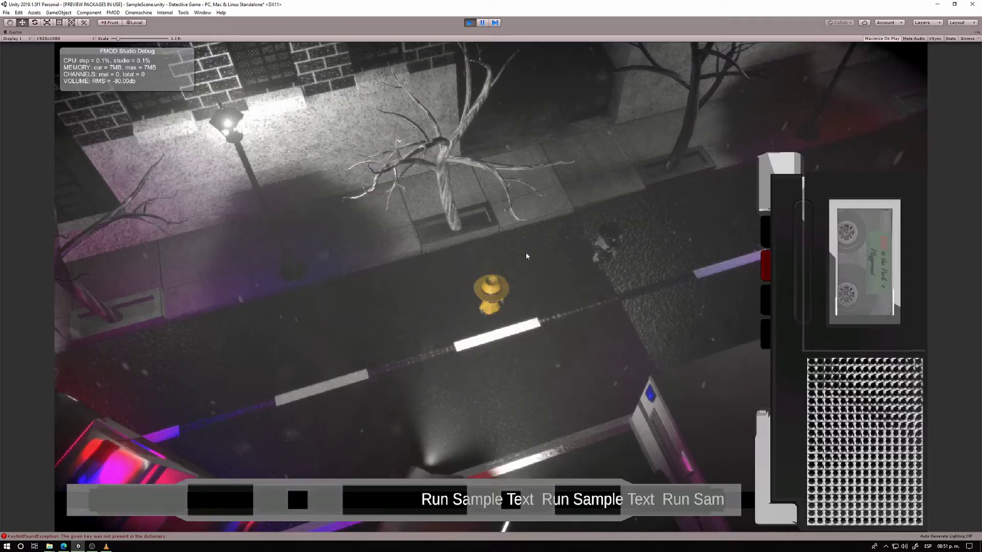
key(w)
key(d)
key(a)
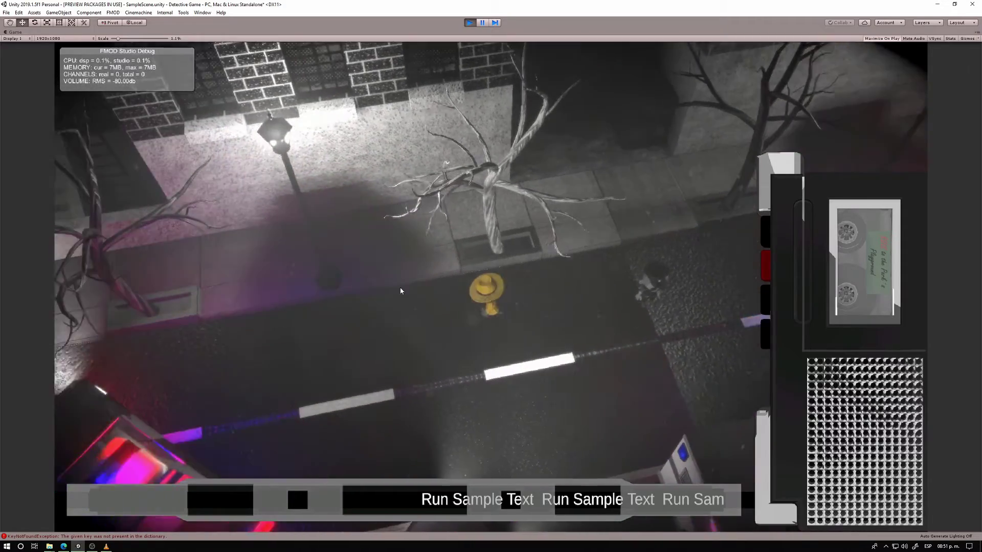
key(s)
key(a)
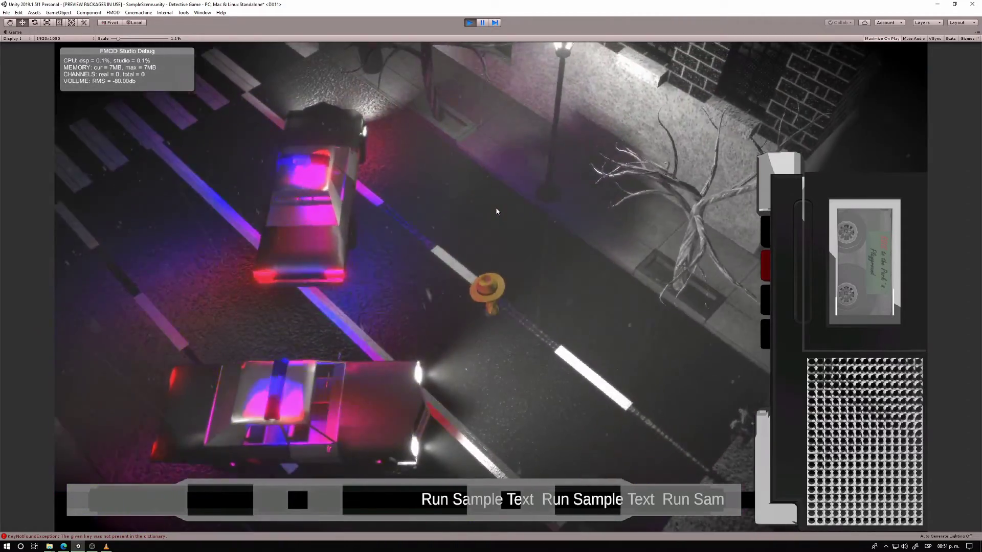
key(w)
key(a)
key(w)
key(a)
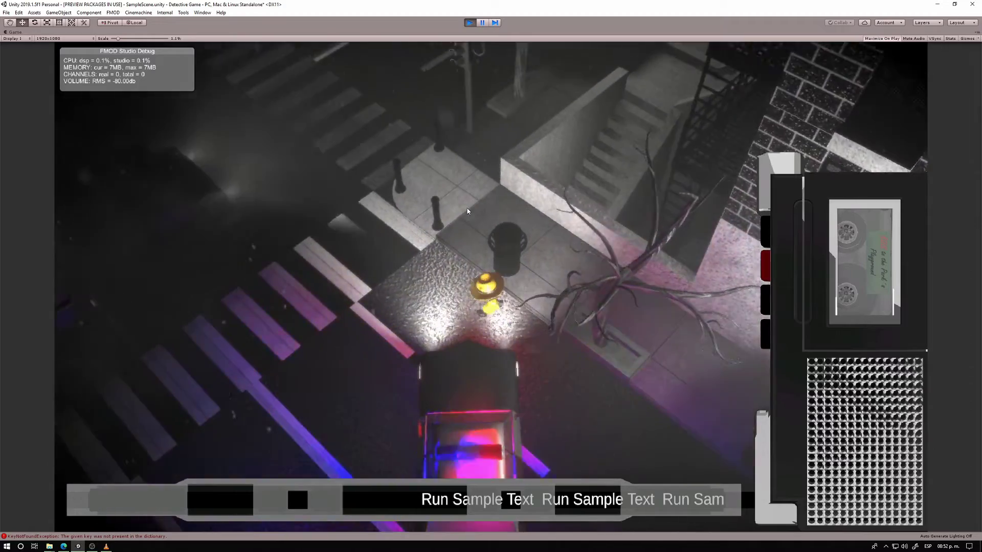
key(w)
key(a)
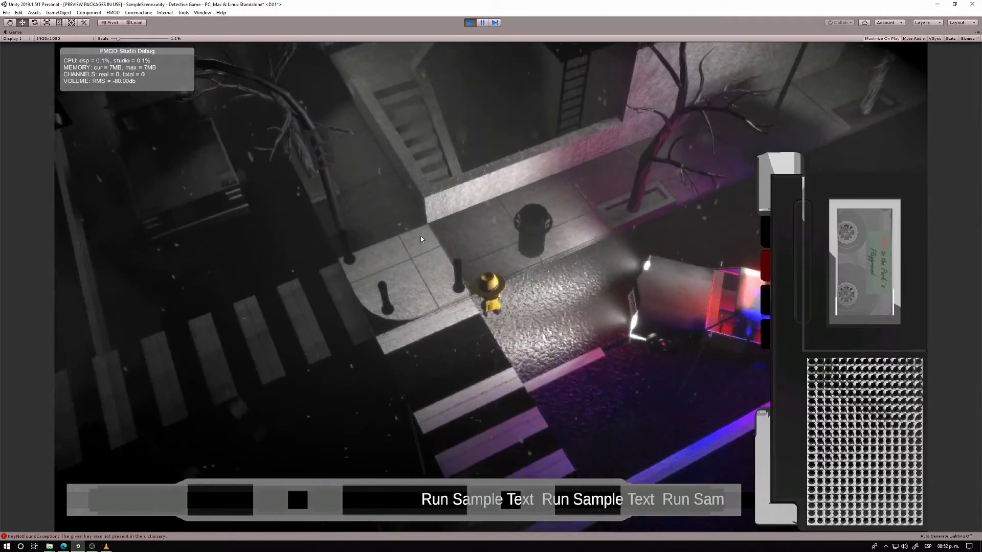
key(d)
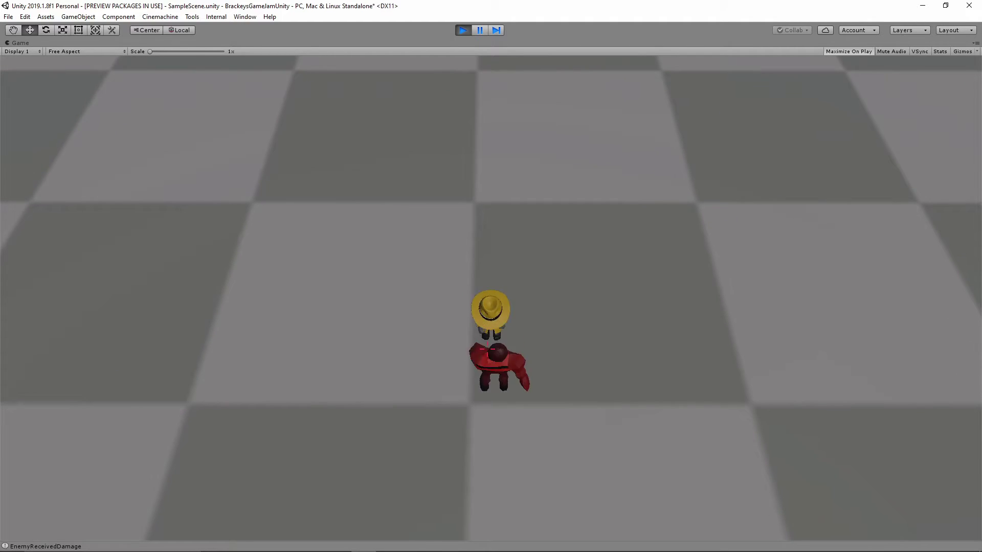
Move the detective across the checkerboard floor and shoot the chasing enemy
key(w)
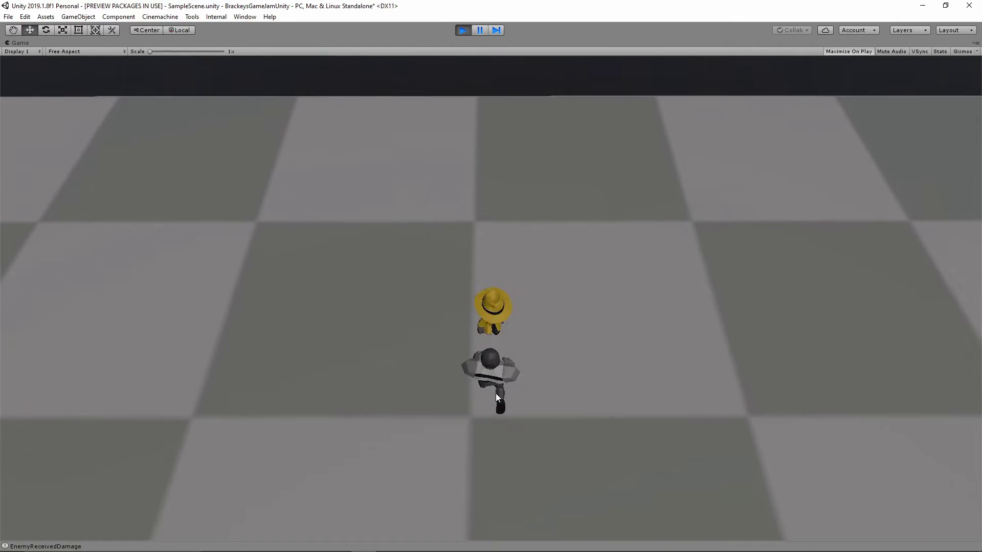
key(a)
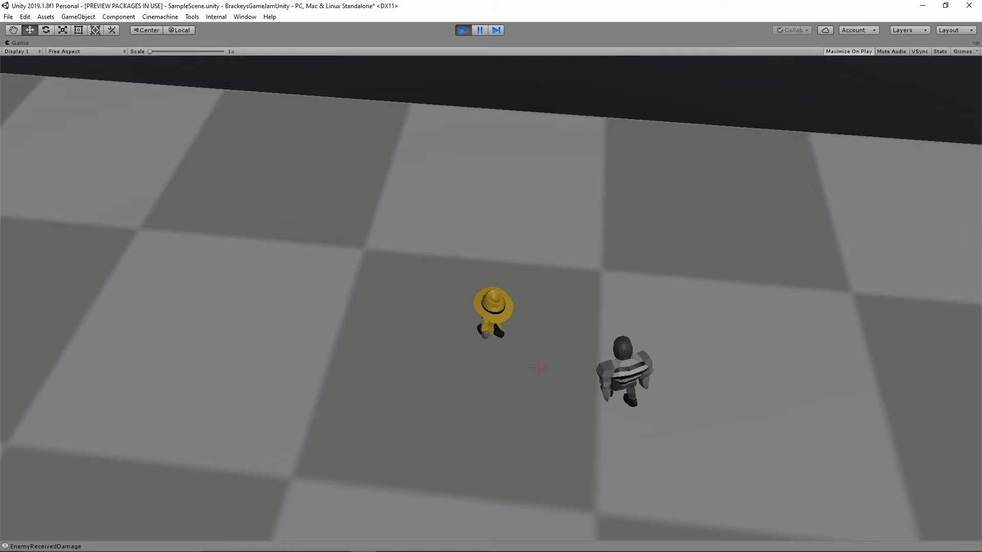
key(s)
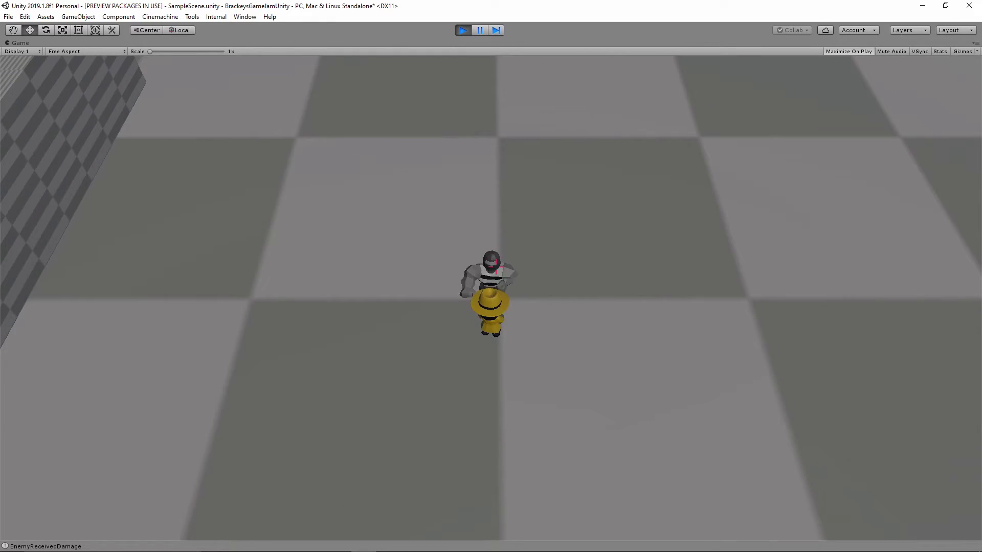
click(495, 267)
Walk the detective away from the enemy and shoot it to finish it off
key(w)
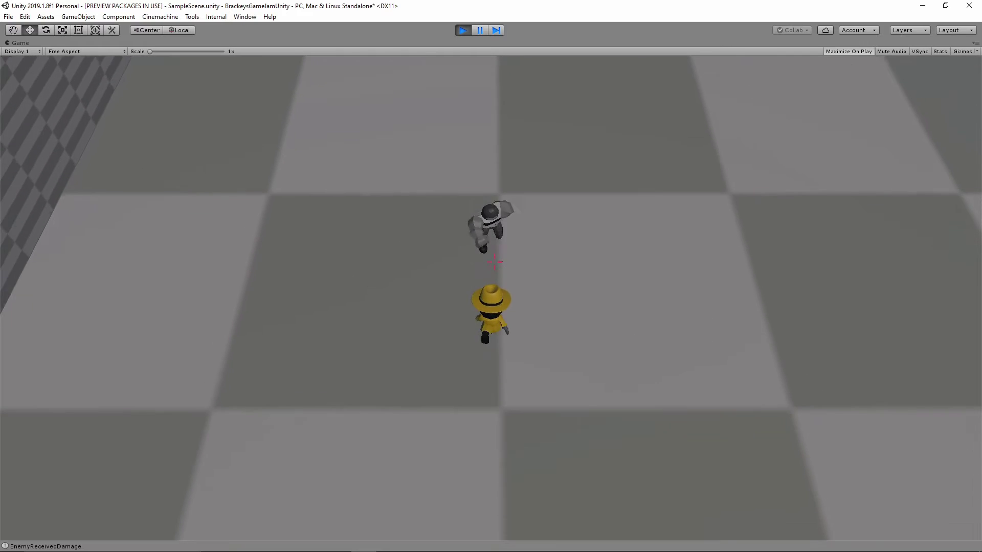
key(s)
key(w)
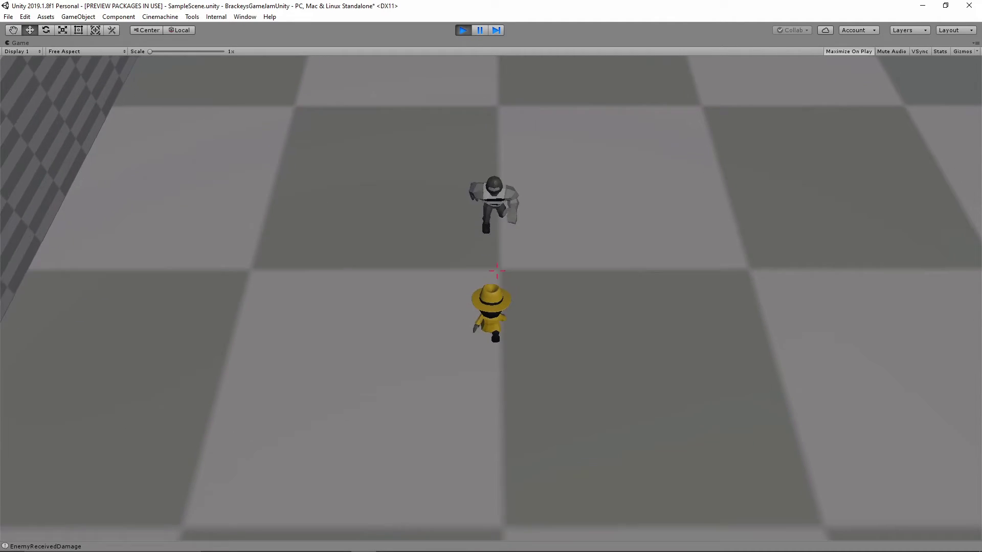
key(s)
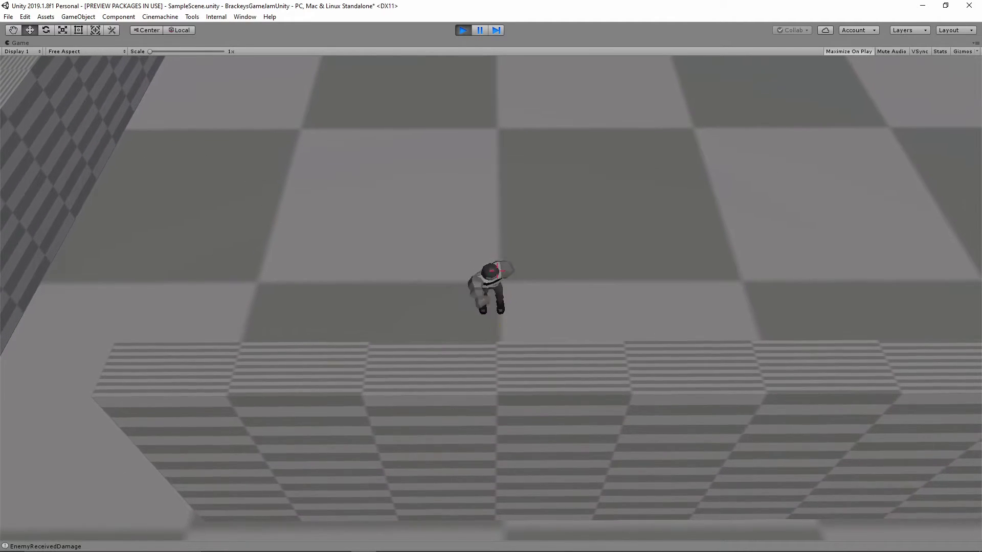
click(497, 271)
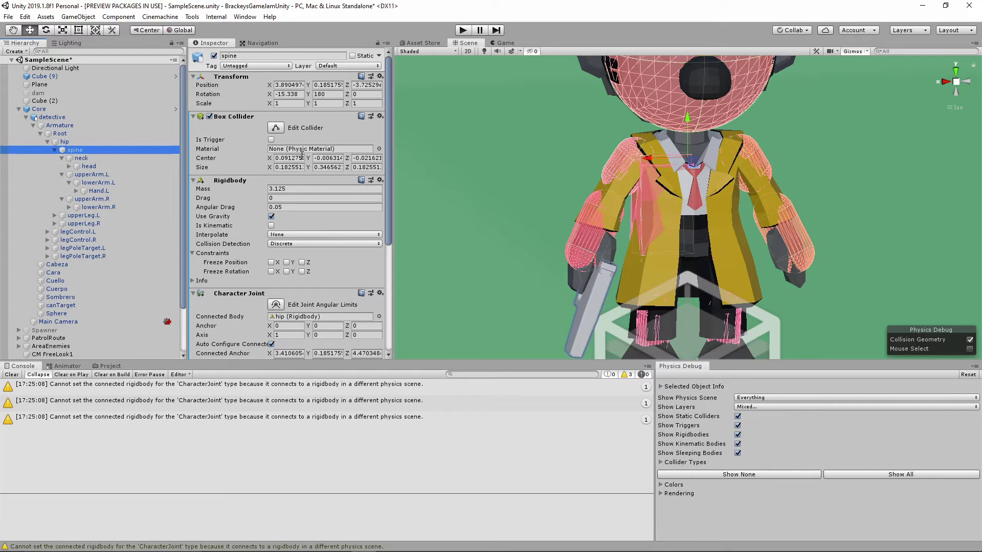
Widen the spine's Box Collider across the torso using the side and front views
middle_drag(687, 205, 686, 192)
click(966, 82)
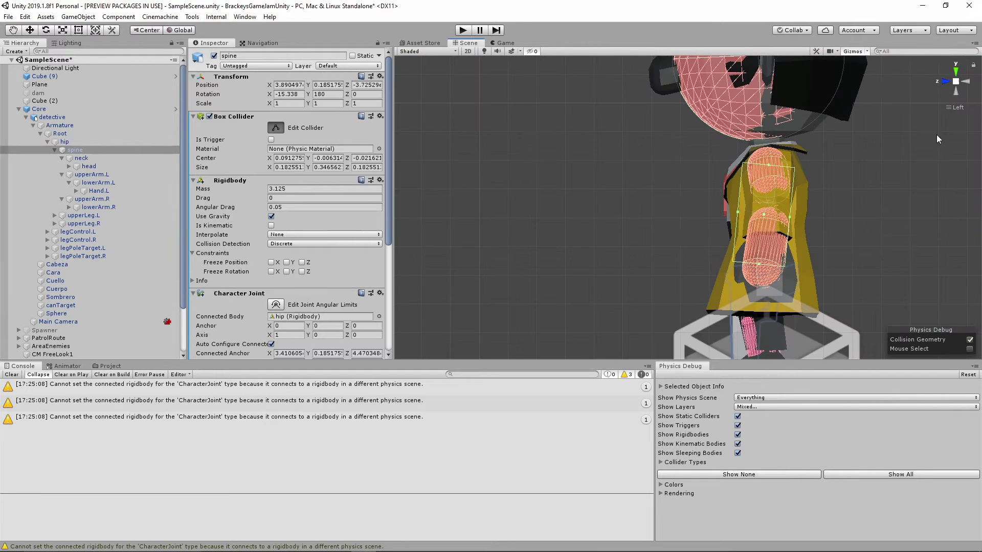
scroll(823, 218, up, 5)
drag(818, 221, 835, 222)
click(964, 82)
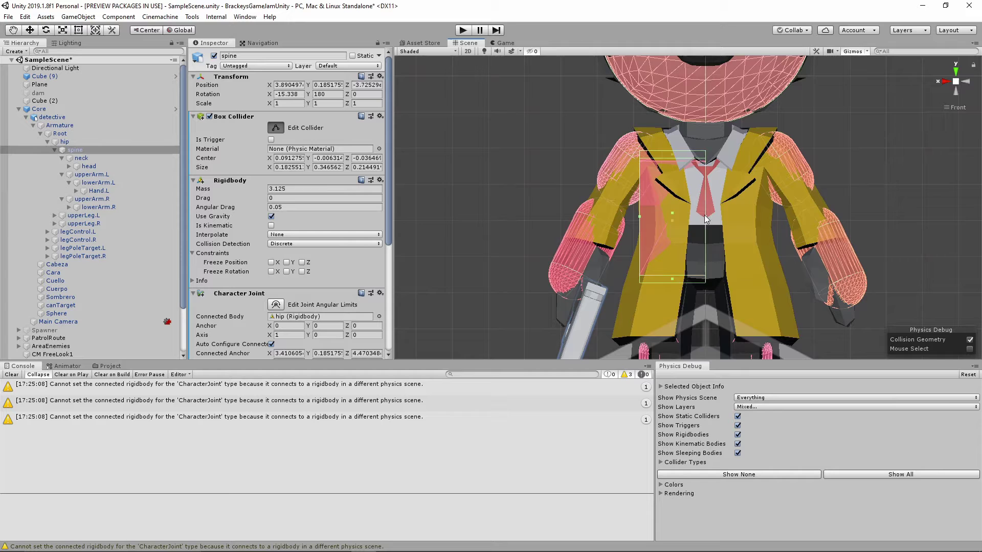
drag(709, 217, 778, 223)
Playtest, walking the detective around, then disable its Animator for ragdoll in a maximized Game view
key(ctrl+p)
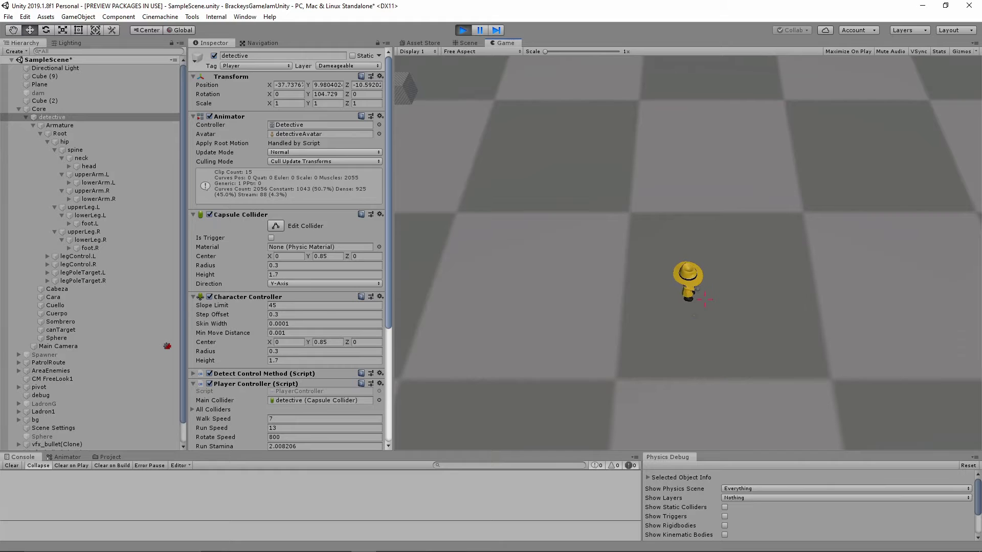
key(w)
right_drag(704, 300, 690, 330)
key(d)
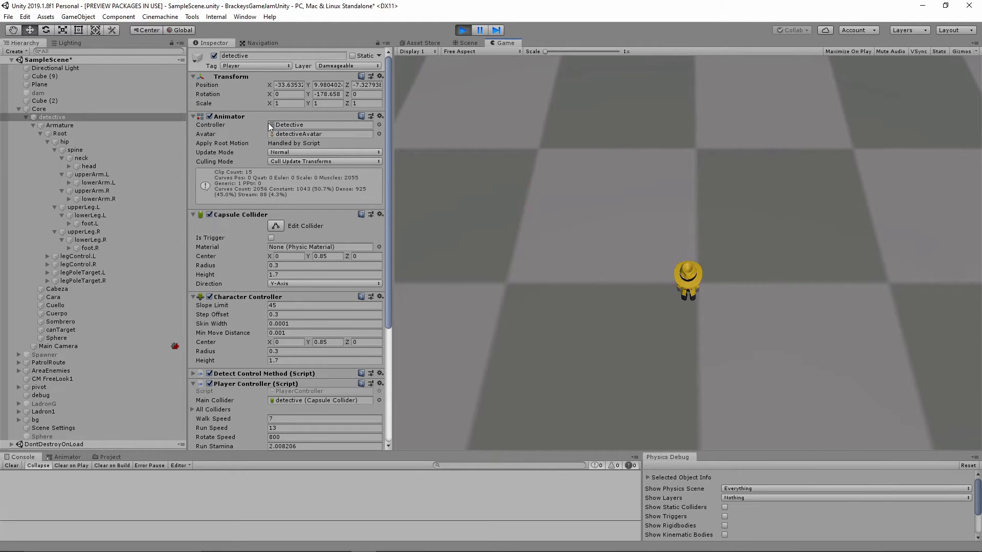
click(209, 116)
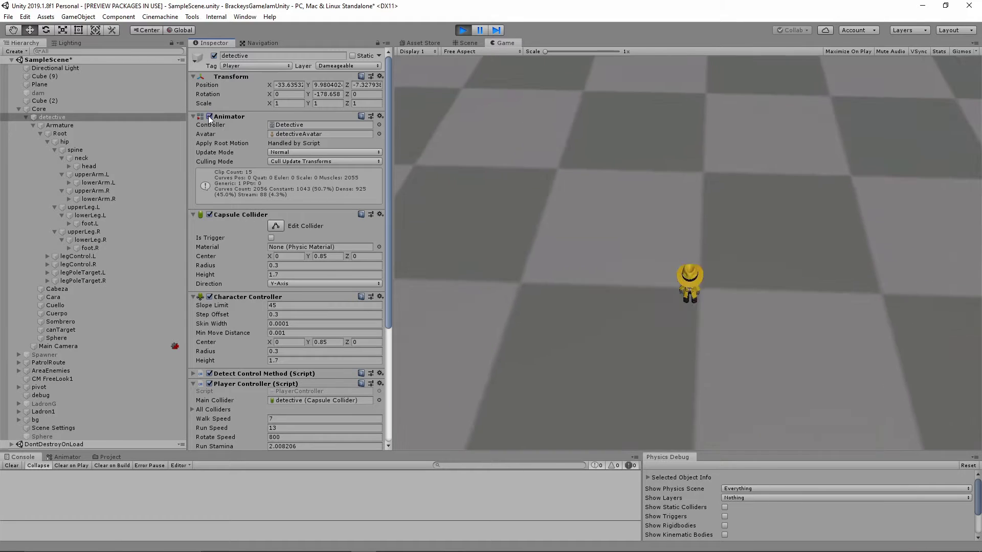
key(shift+space)
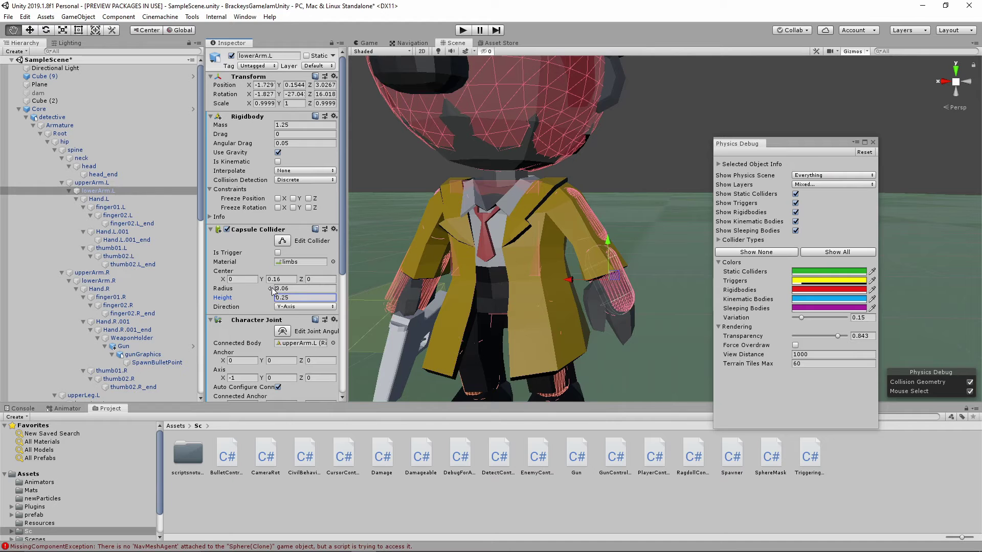
Select upperArm.L and scroll the Inspector to its Character Joint and Capsule Collider
click(605, 236)
click(605, 236)
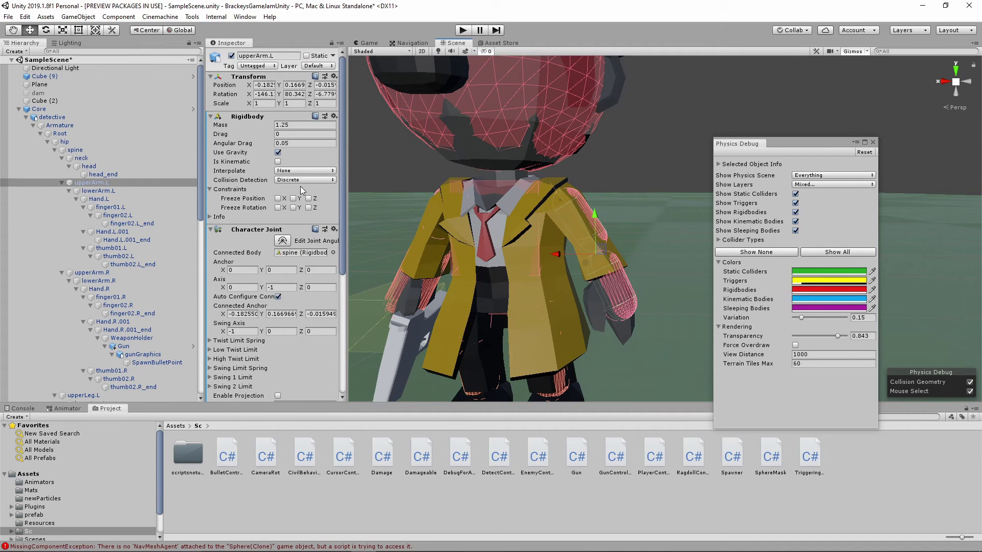
scroll(266, 255, down, 10)
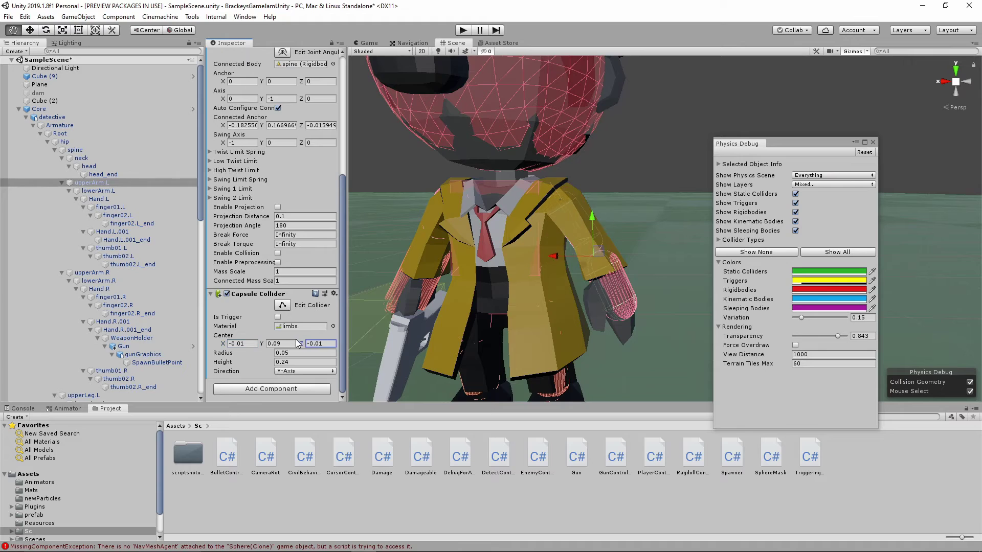